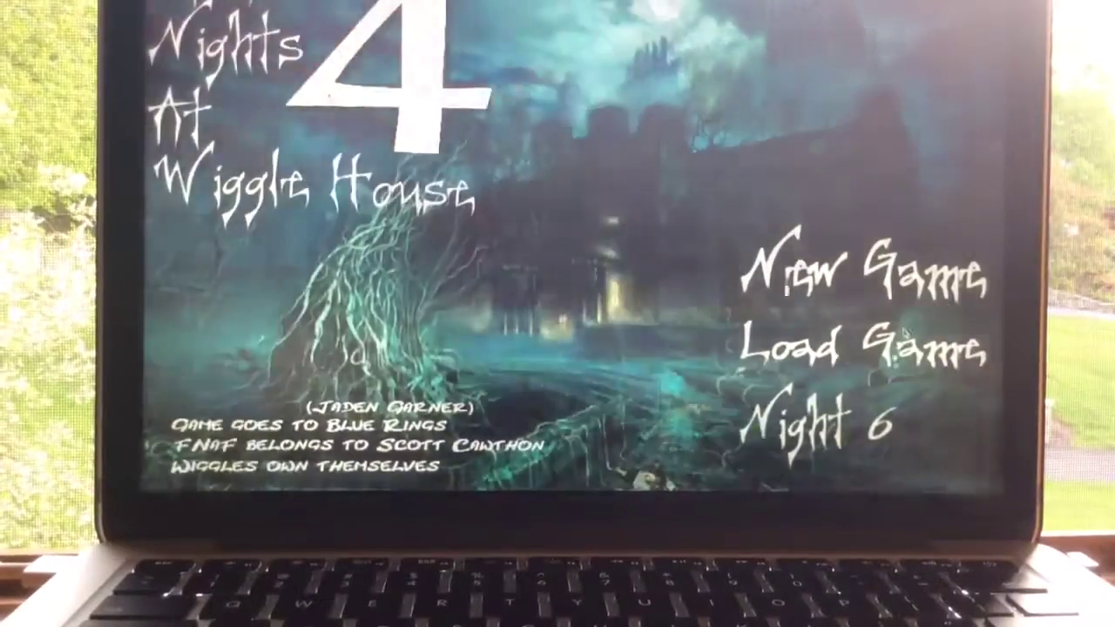
Load the saved game from the title menu to start Night 2
left_click(906, 344)
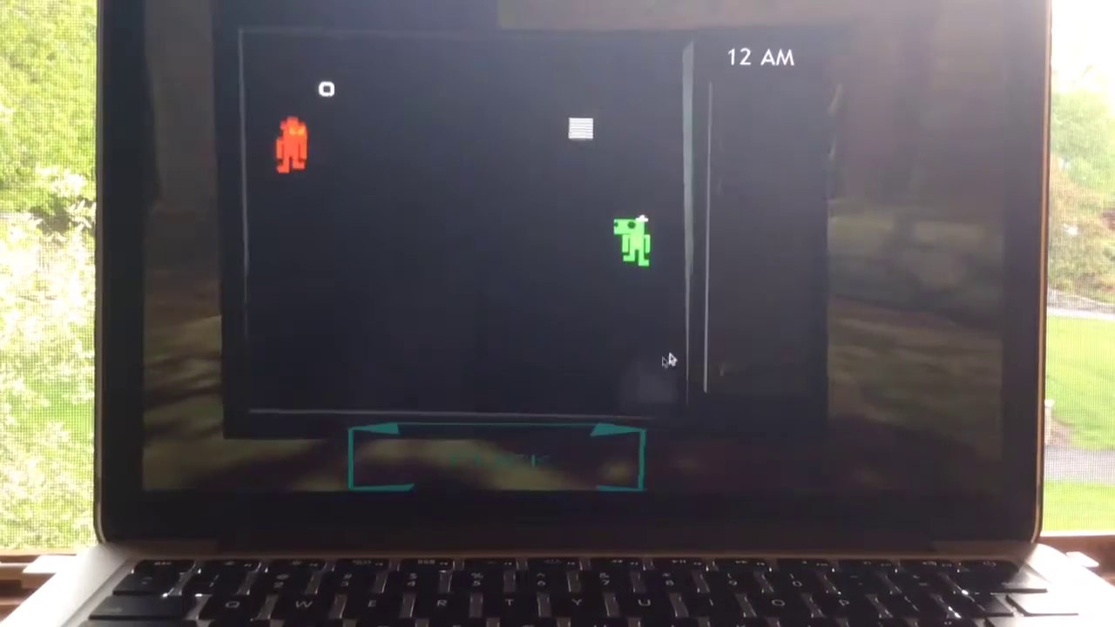
Steer the tablet minigame figures up and then down with the arrow keys
key("Up")
key("Up")
key("Up")
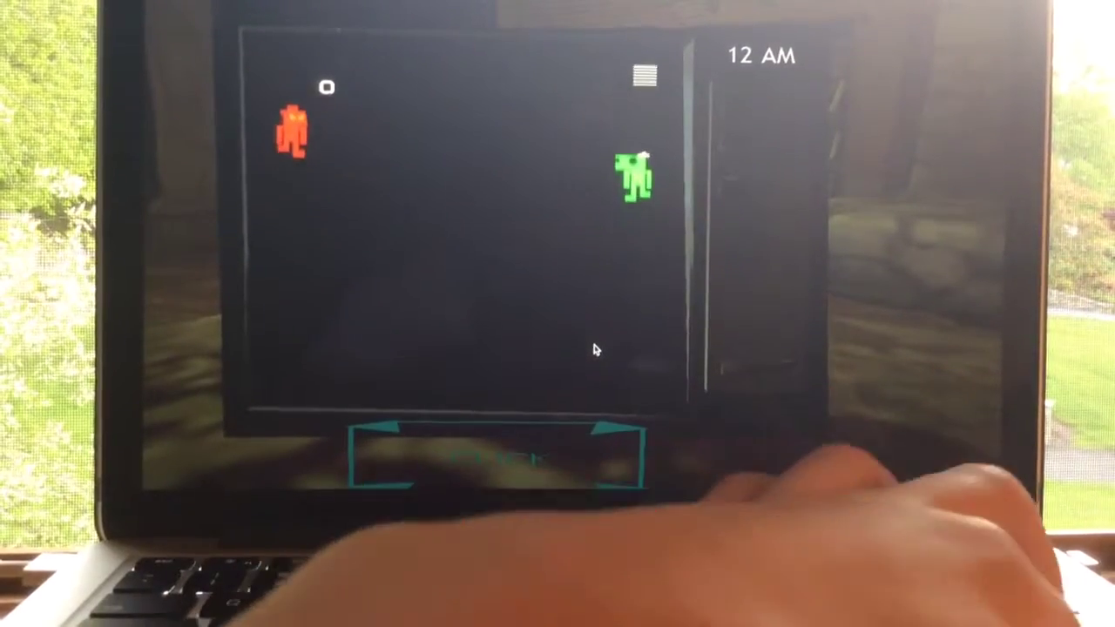
key("Down")
key("Down")
key("Down")
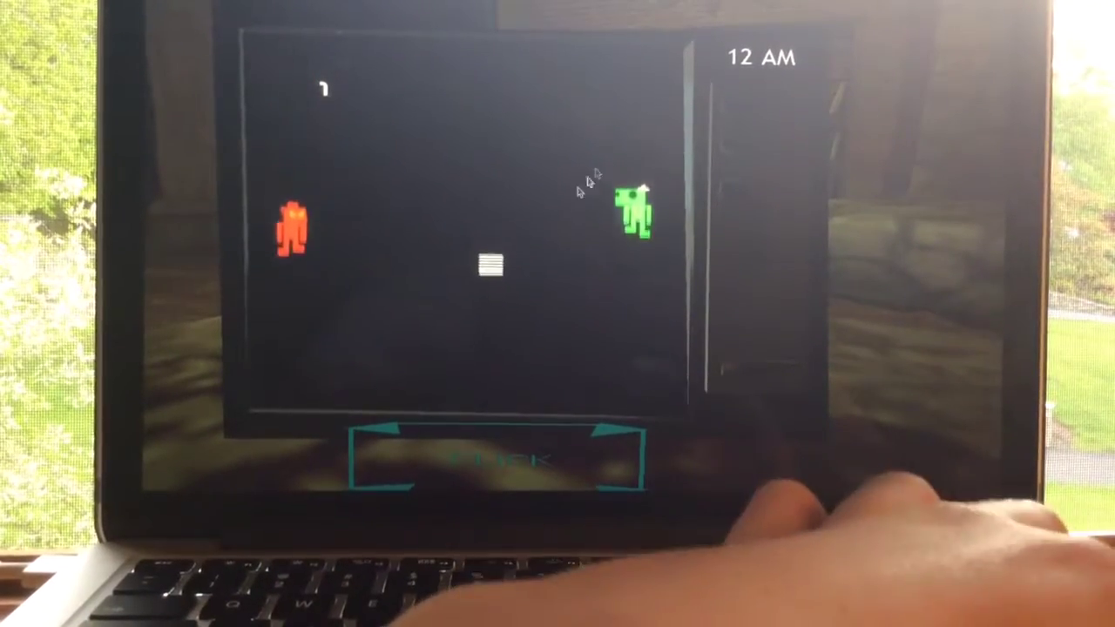
key("Down")
key("Down")
key("Down")
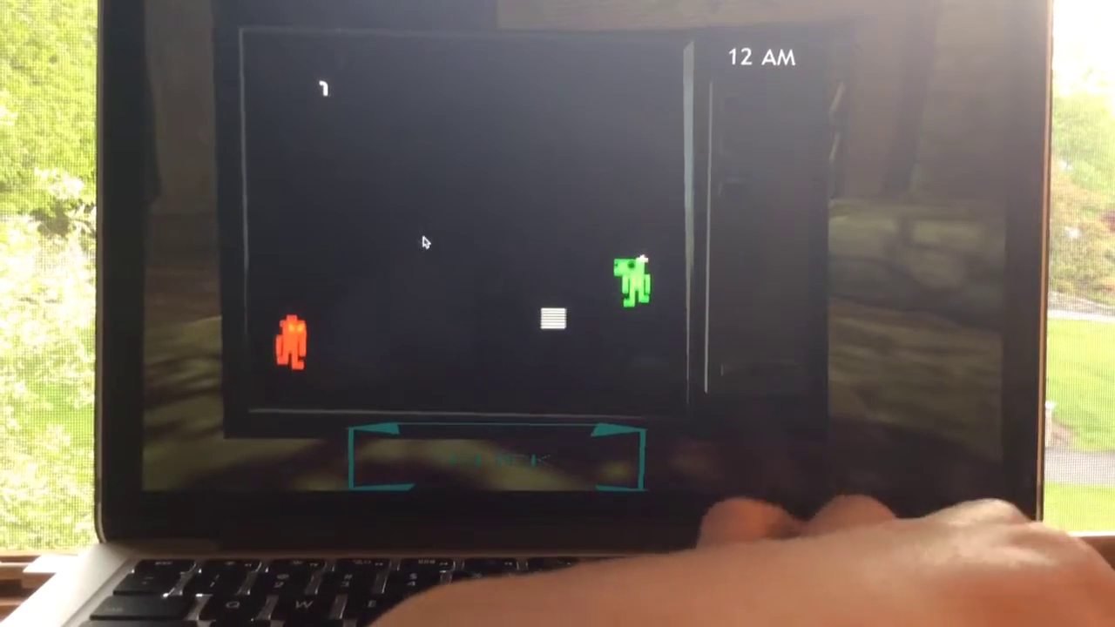
key("Down")
key("Down")
key("Down")
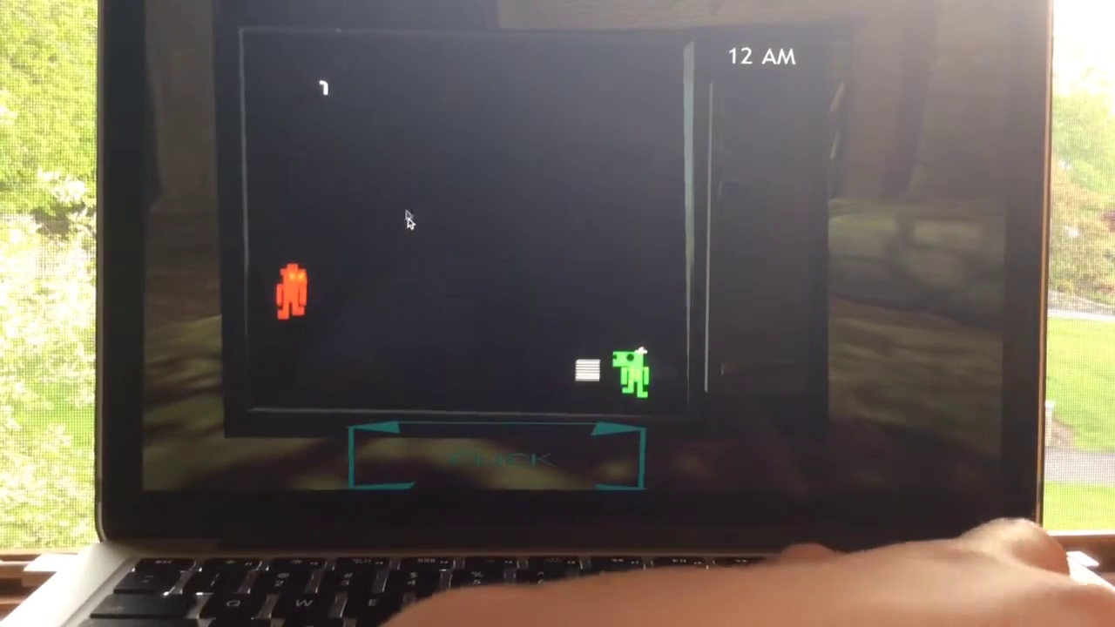
key("Down")
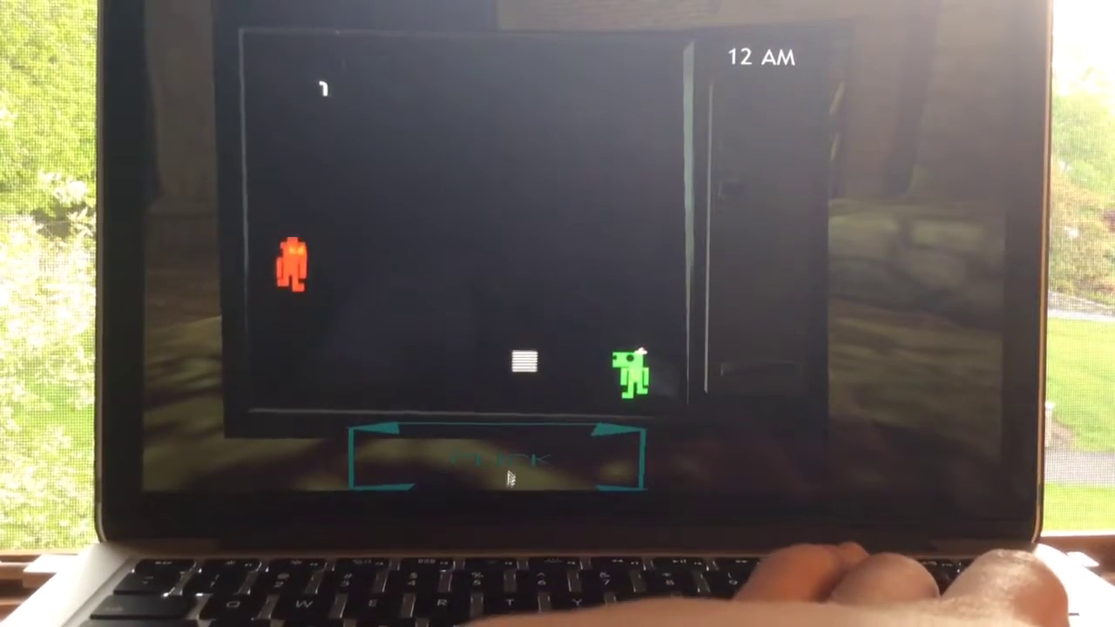
Lower the tablet, flip through house views with A and D, then return to the minigame
left_click(510, 478)
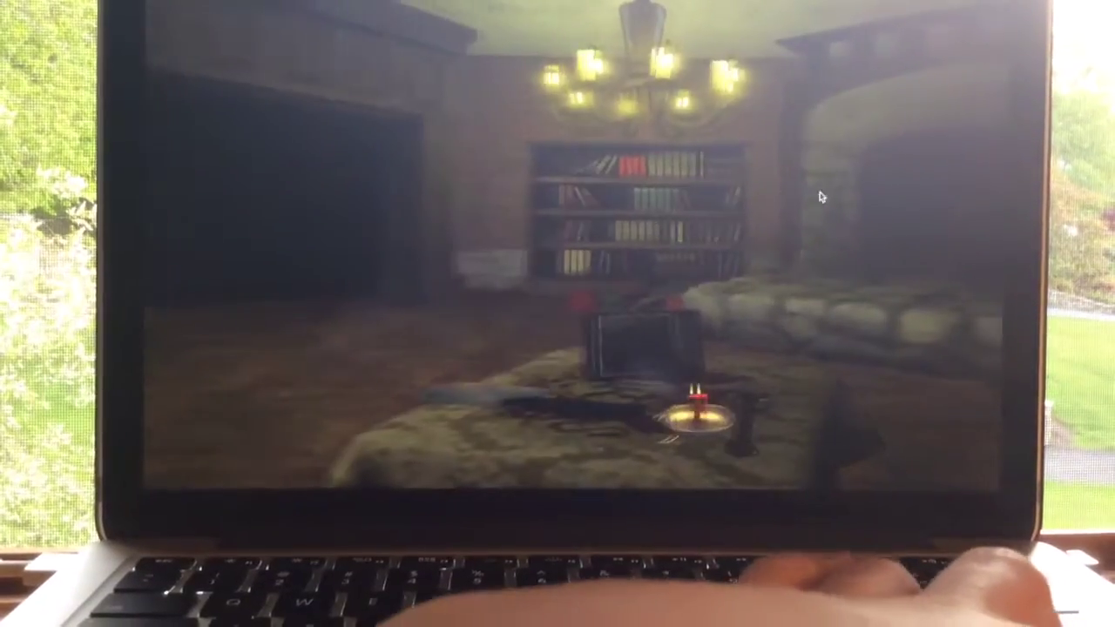
key("a")
key("d")
left_click(337, 429)
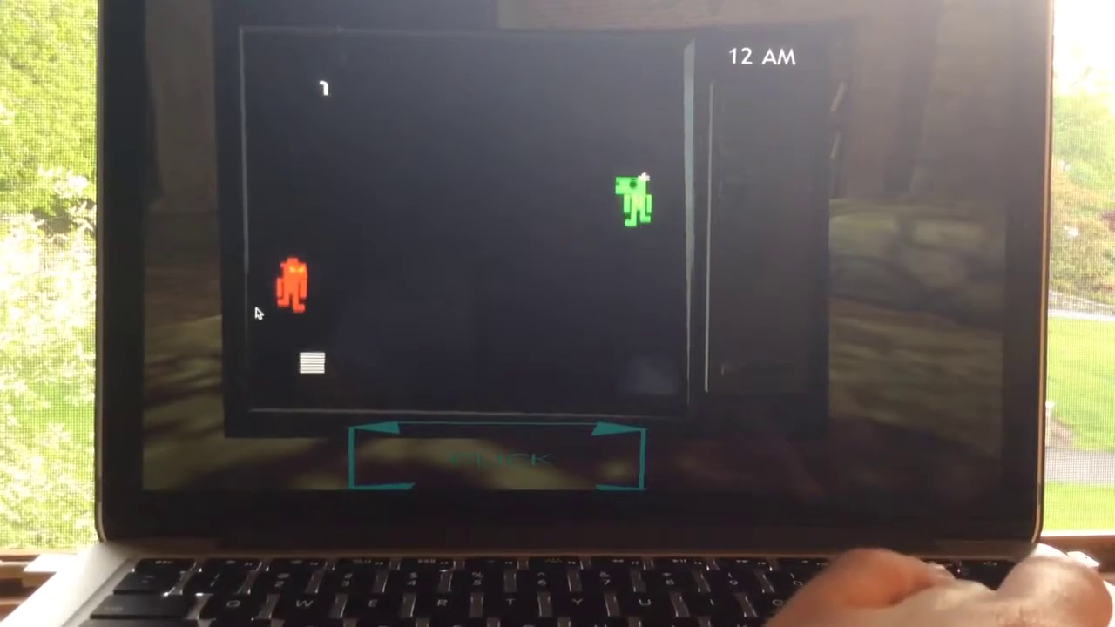
Alternate between watching the room and the tablet minigame until about 2 AM
left_click(490, 482)
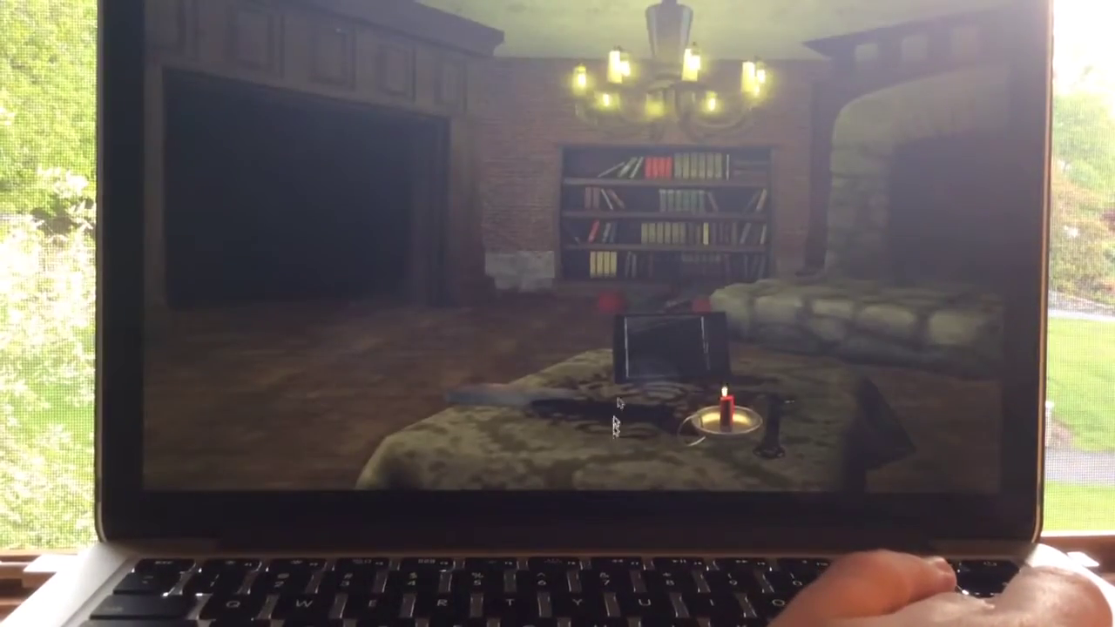
left_click(617, 403)
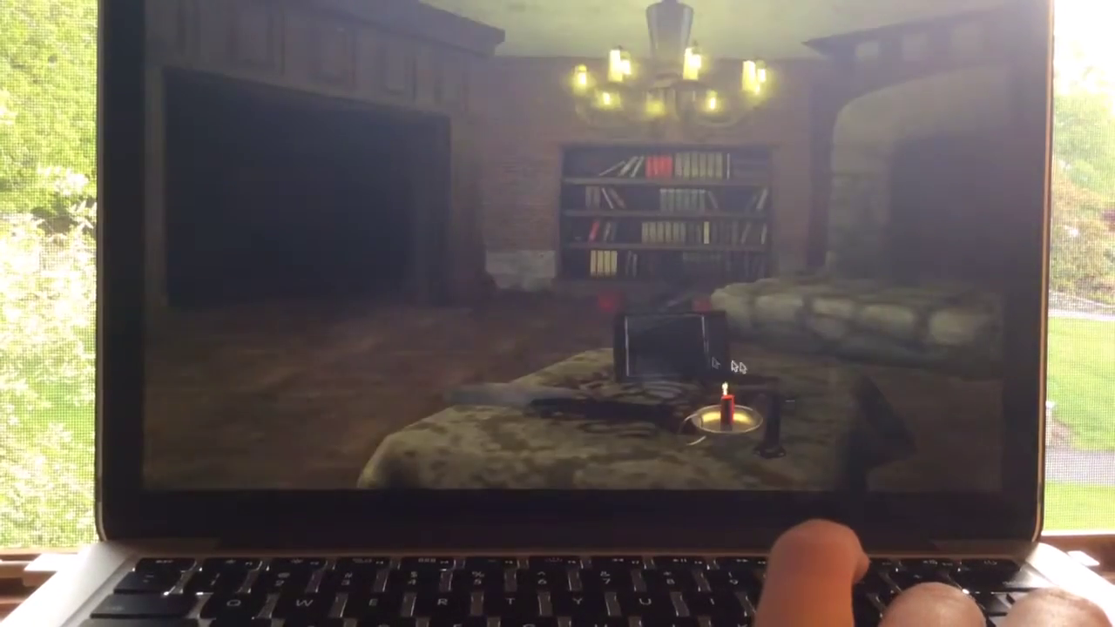
left_click(669, 356)
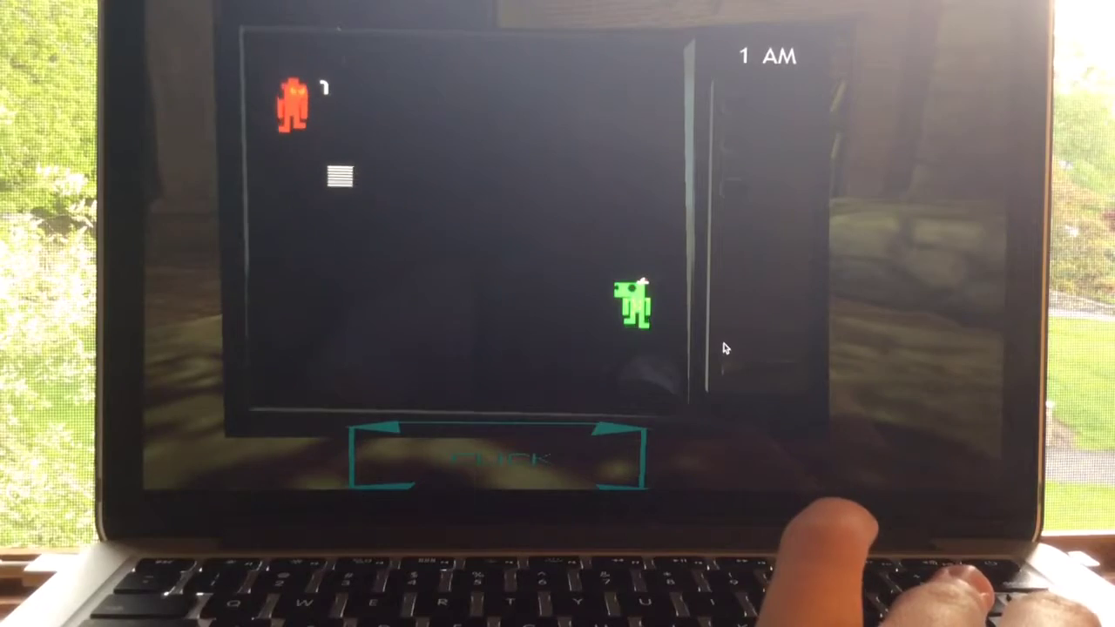
left_click(516, 446)
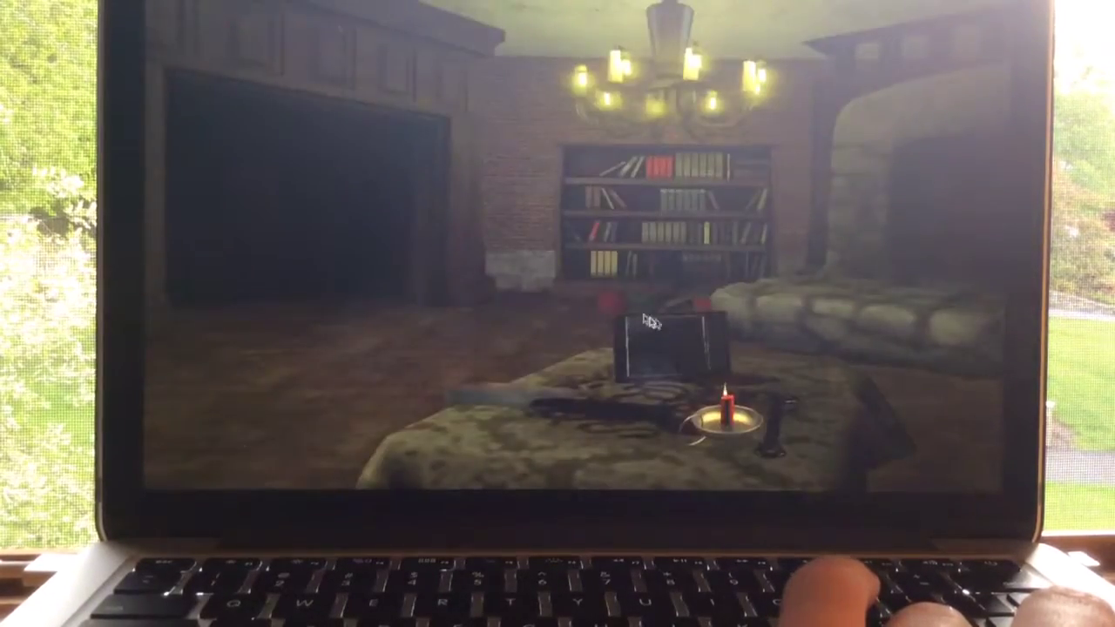
Raise the tablet minigame, then leave the fireplace view for the candle-lit room
left_click(631, 343)
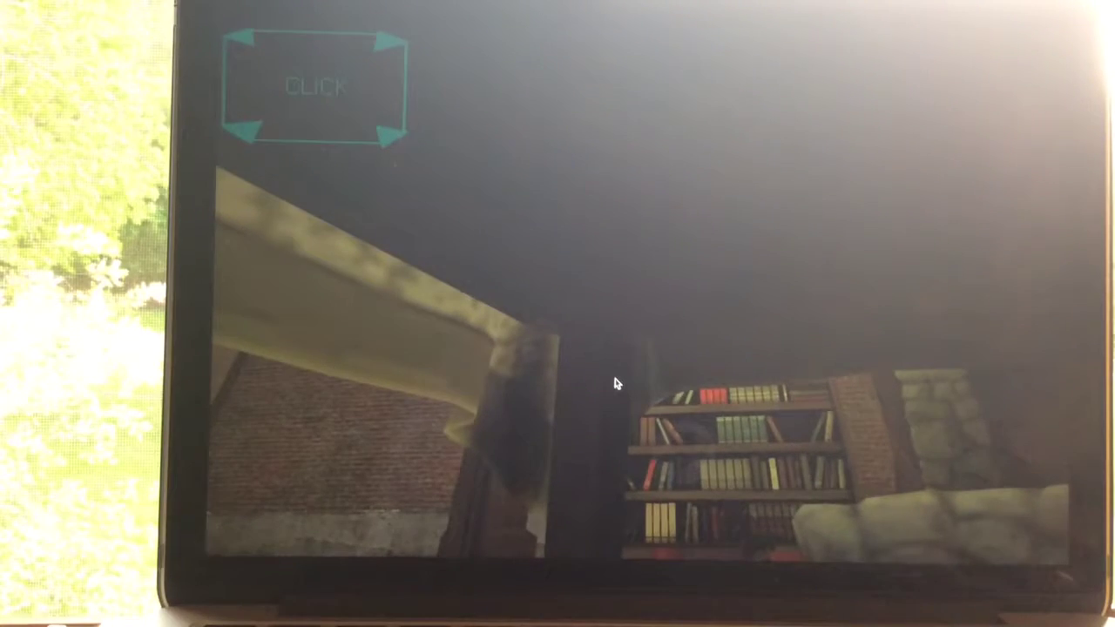
left_click(237, 131)
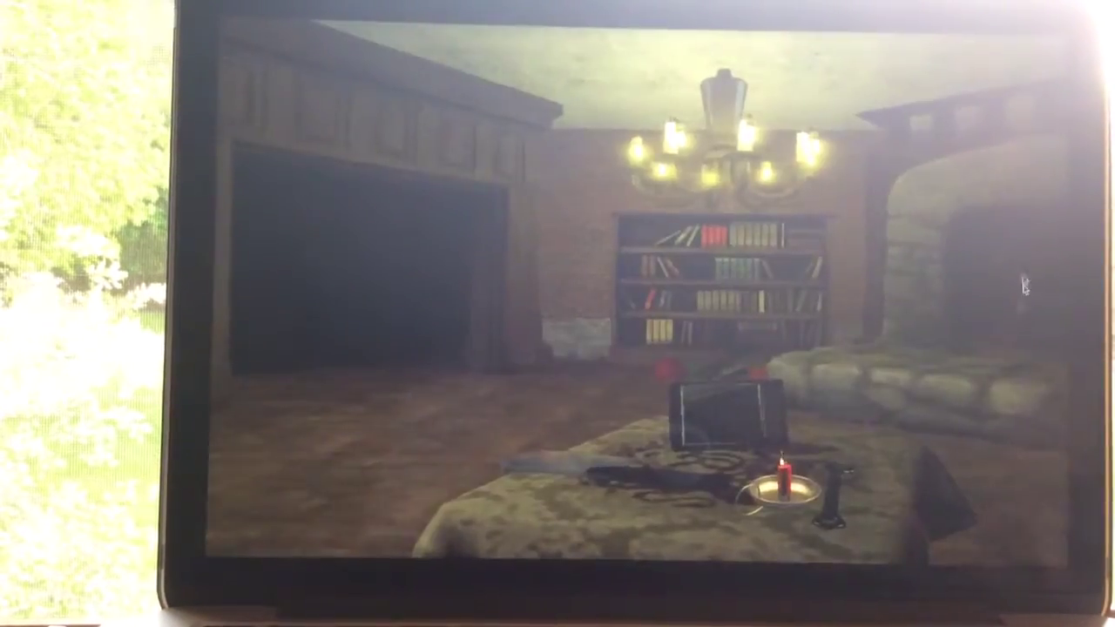
Check the tablet, then drive the animatronic away from the fireplace
left_click(1025, 286)
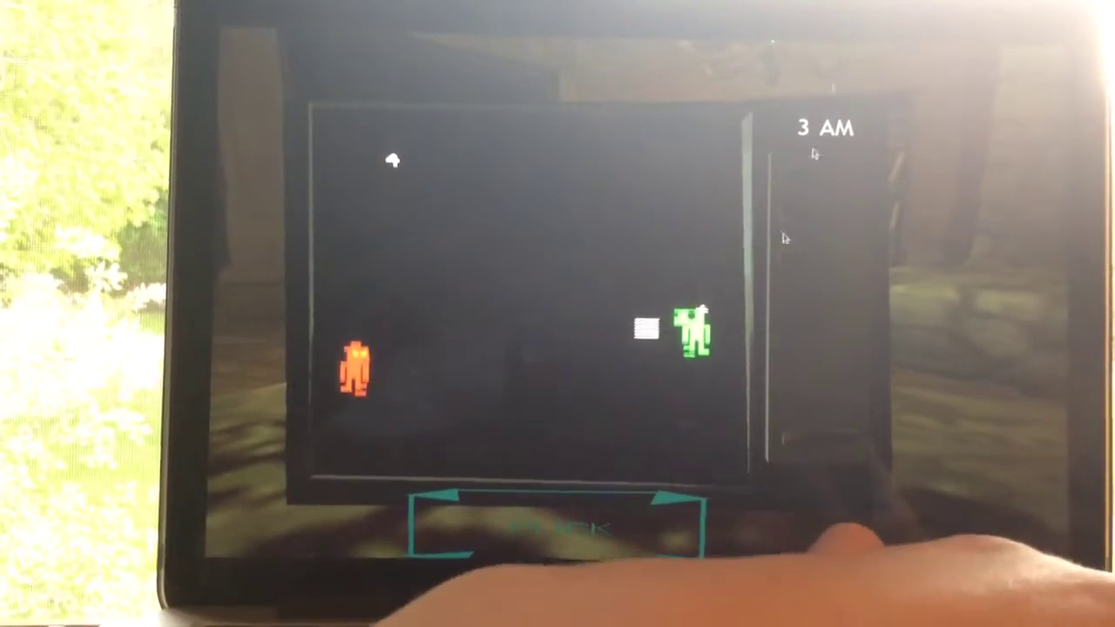
left_click(782, 239)
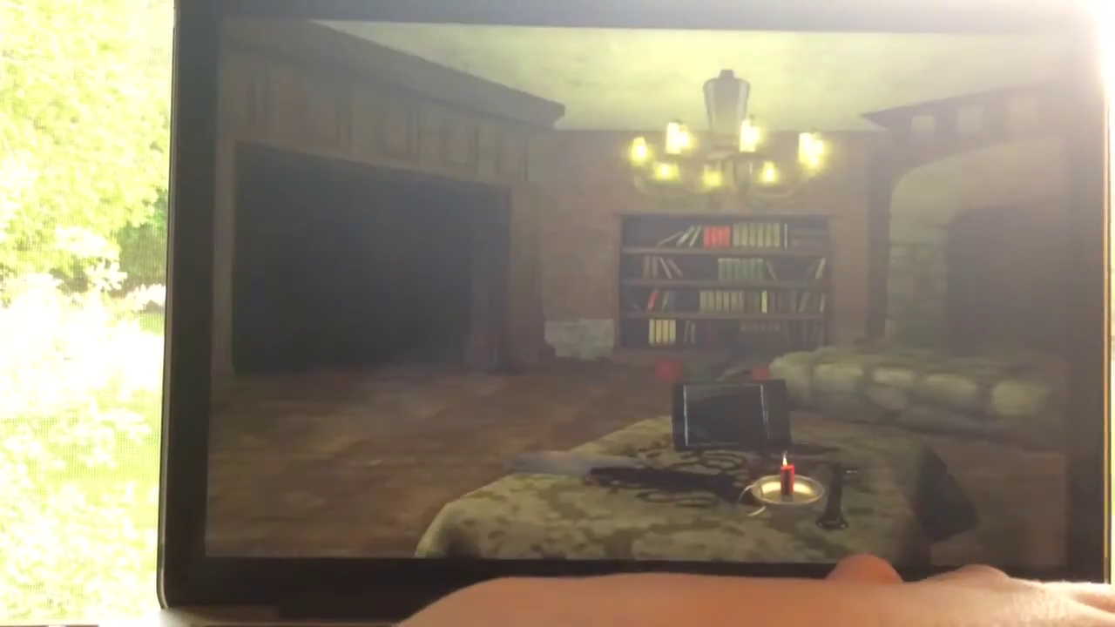
left_click(409, 479)
left_click(348, 501)
left_click(409, 479)
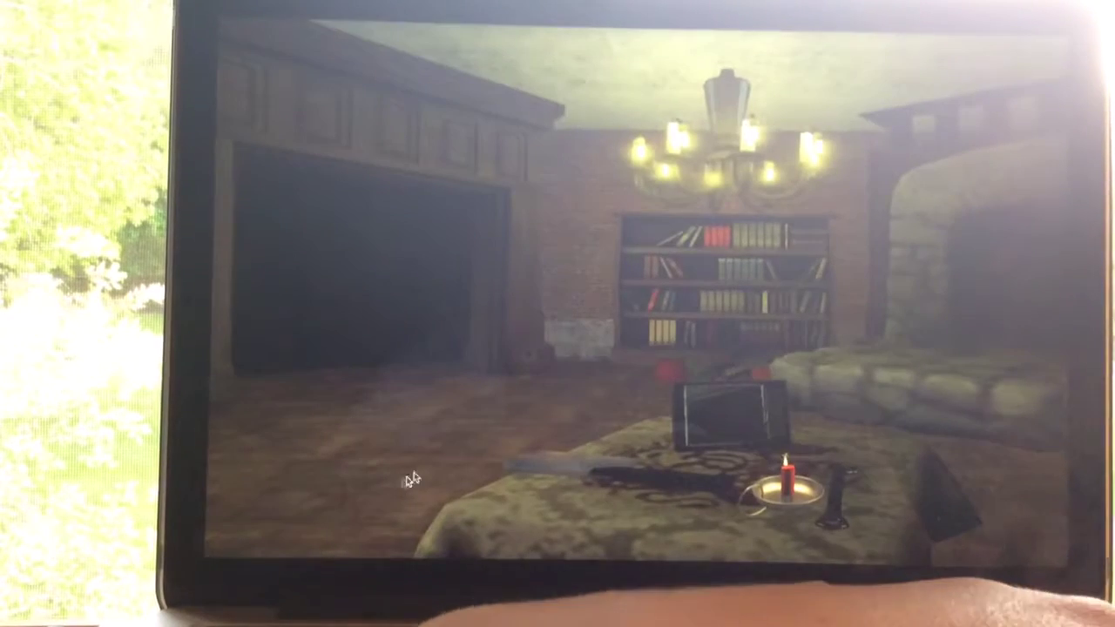
Steer the orange minigame figure upward, returning from the fireplace in between
left_click(714, 409)
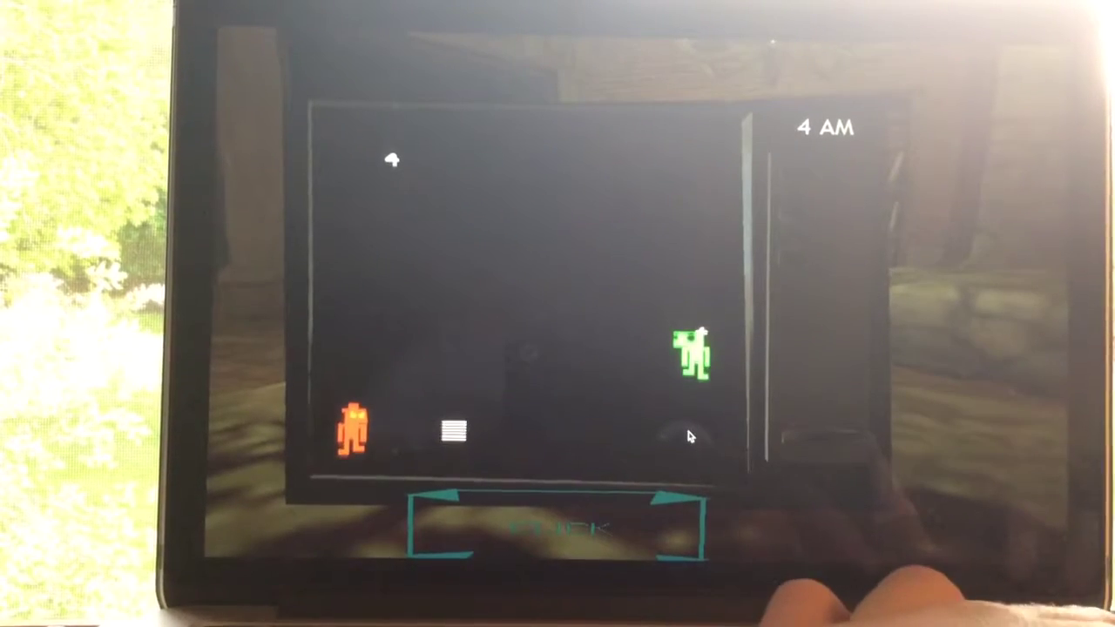
key("Up")
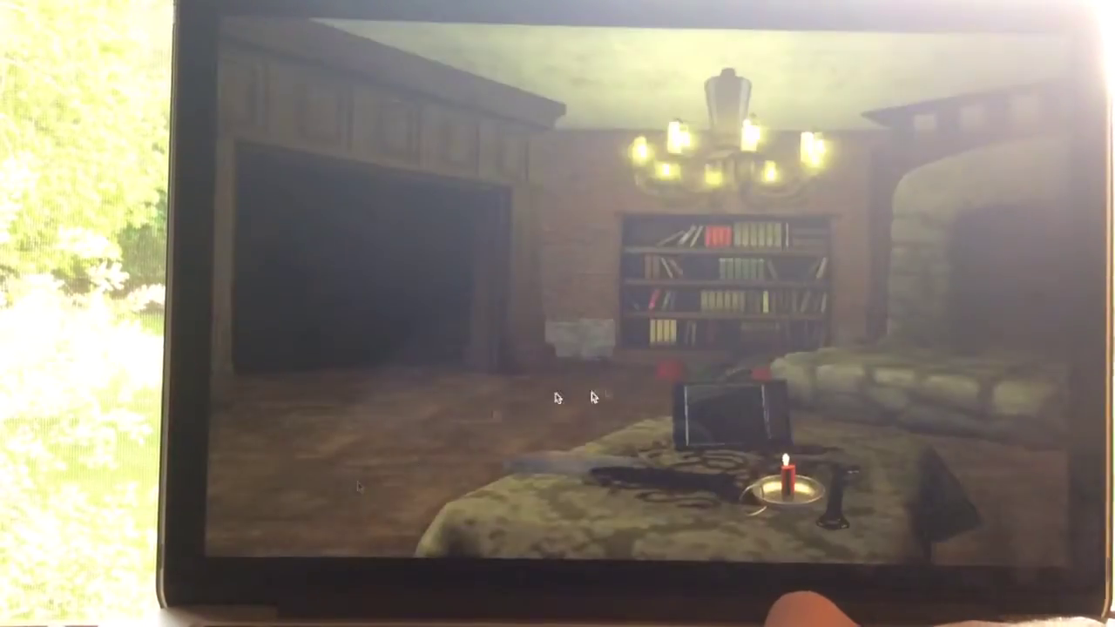
left_click(610, 366)
key("Up")
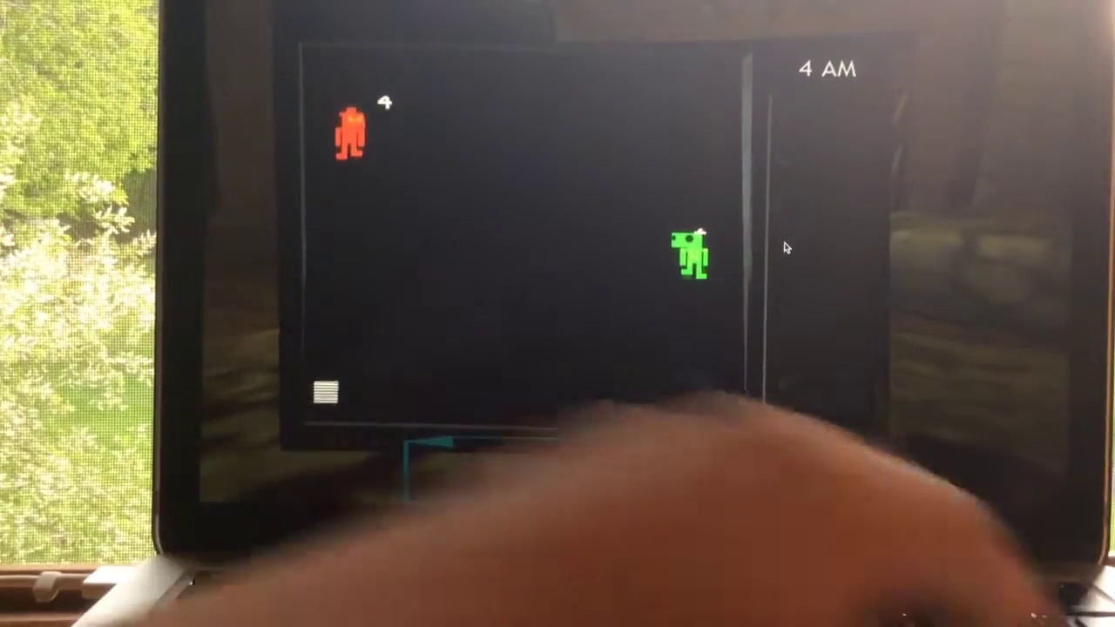
Check the fireplace view, reopen the minigame, then view the room
left_click(566, 453)
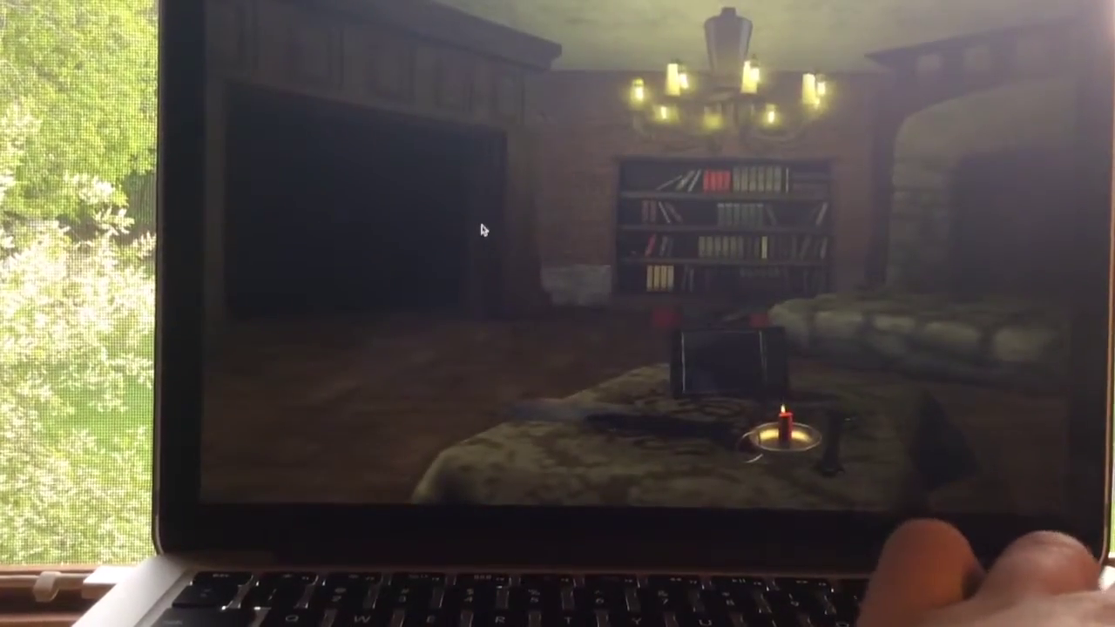
left_click(483, 230)
left_click(728, 291)
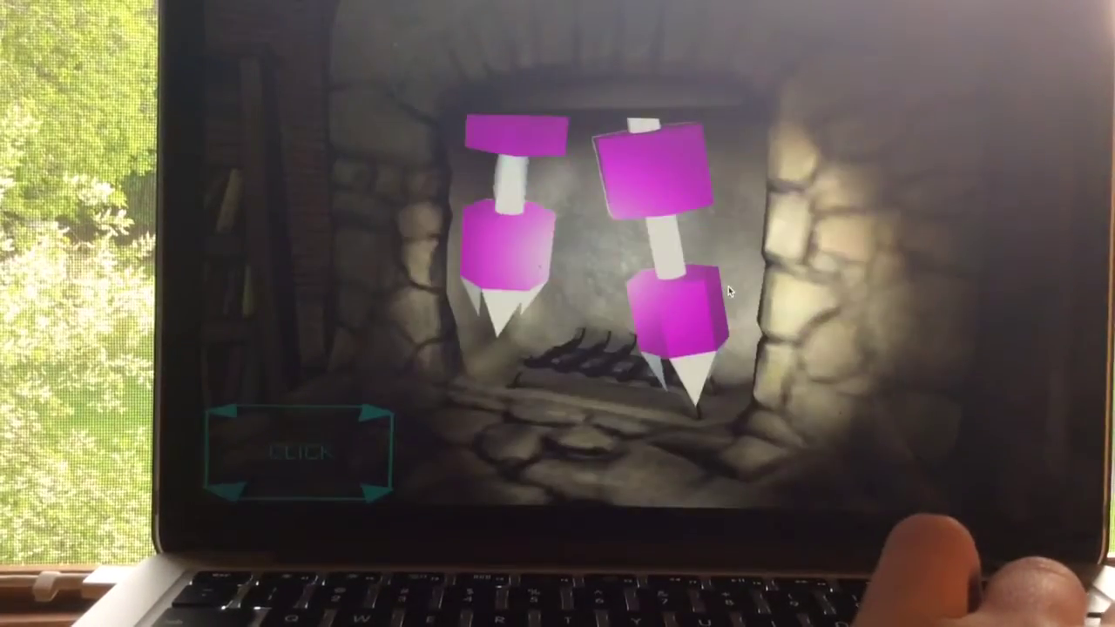
left_click(728, 291)
left_click(610, 366)
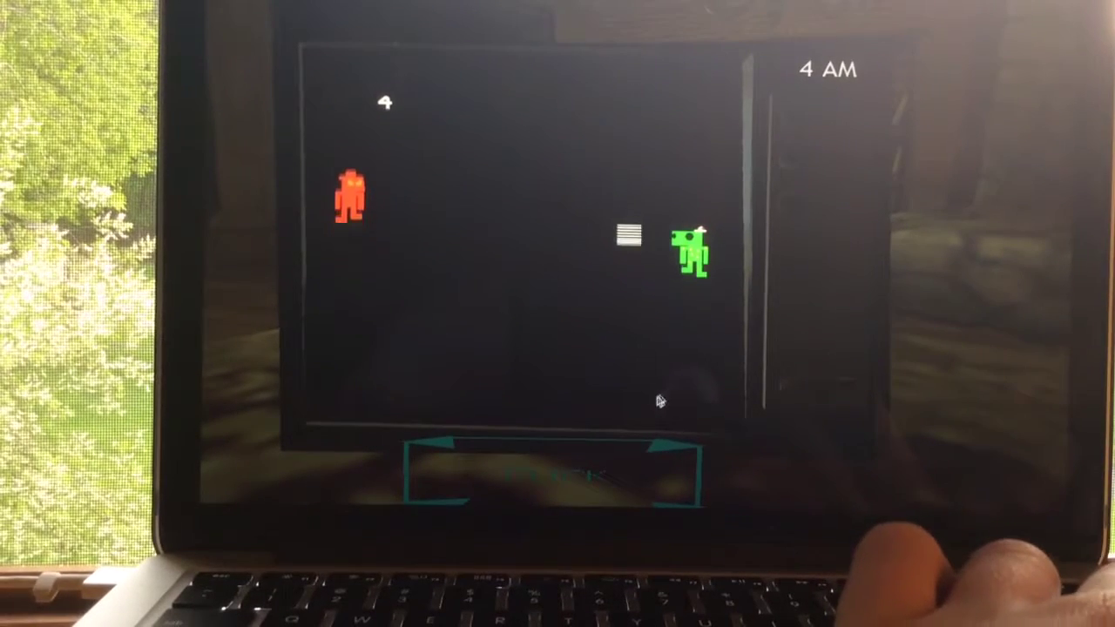
left_click(618, 462)
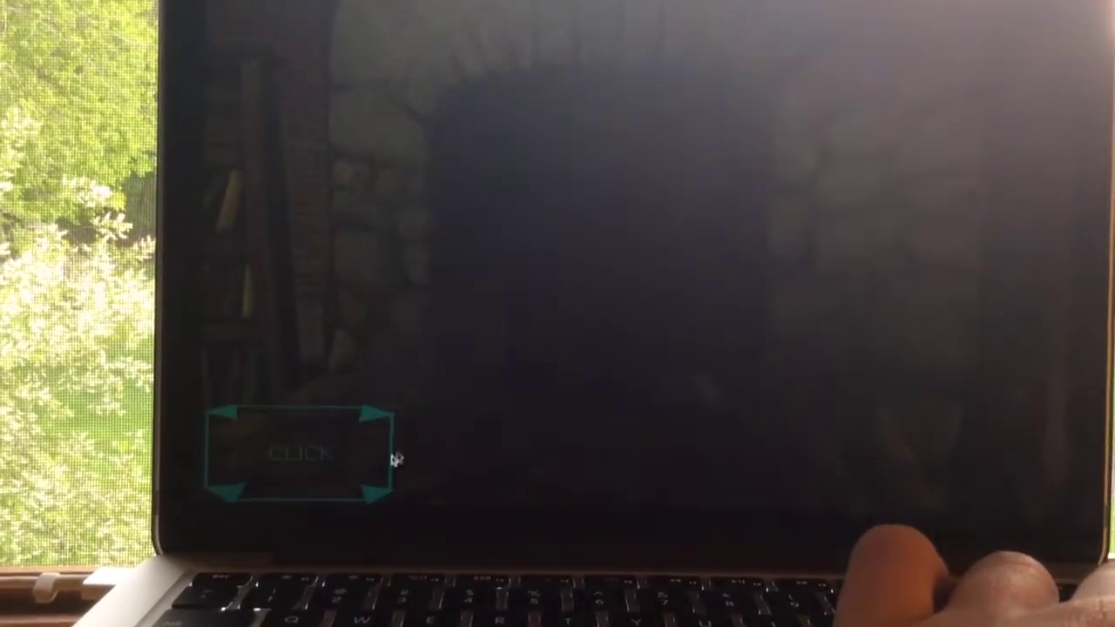
Cycle between minigame, fireplace and room until 6 AM, moving the green figure up with W
left_click(396, 460)
left_click(558, 410)
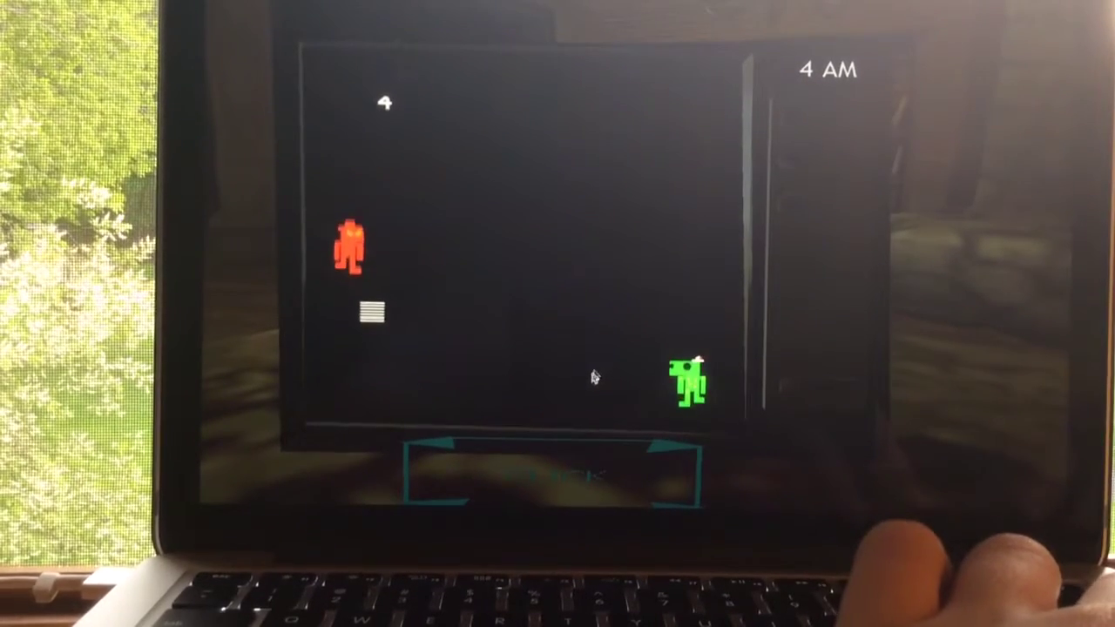
left_click(537, 491)
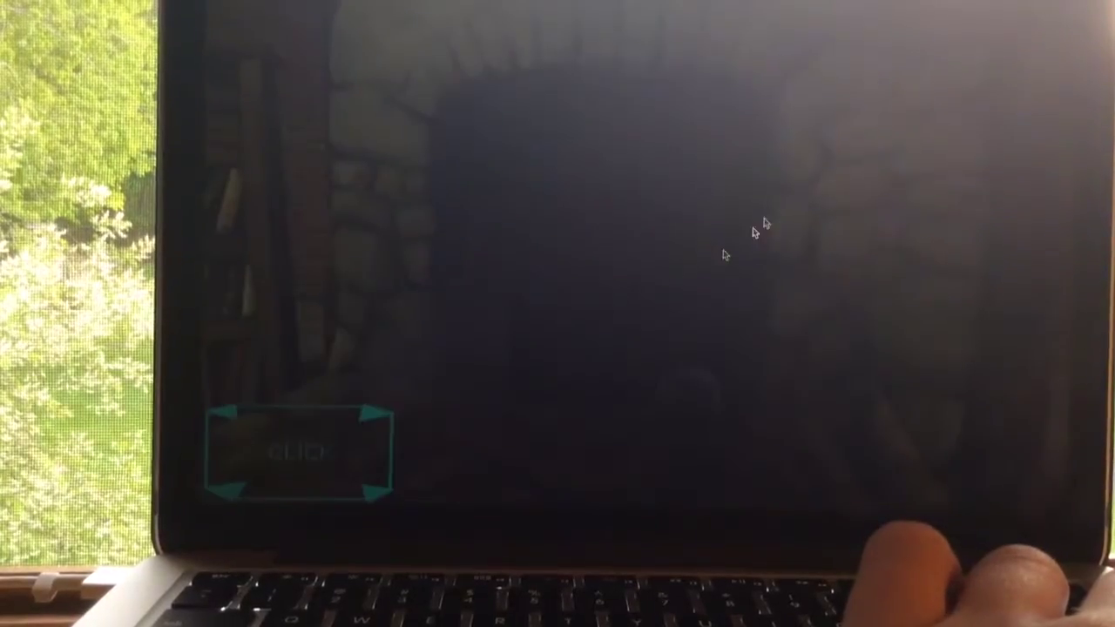
left_click(754, 232)
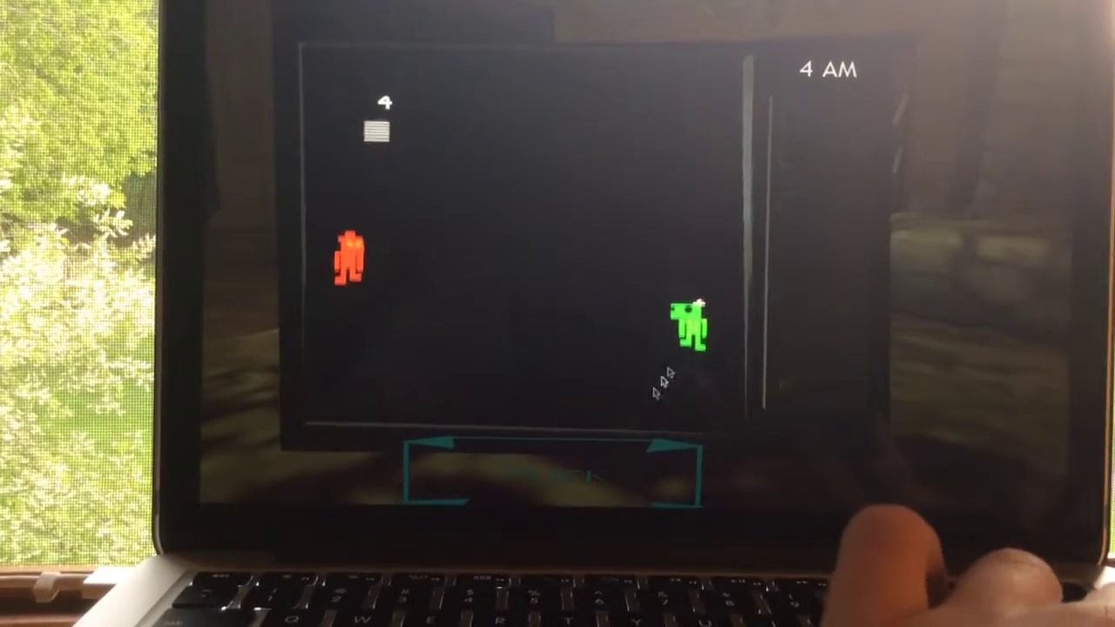
left_click(577, 490)
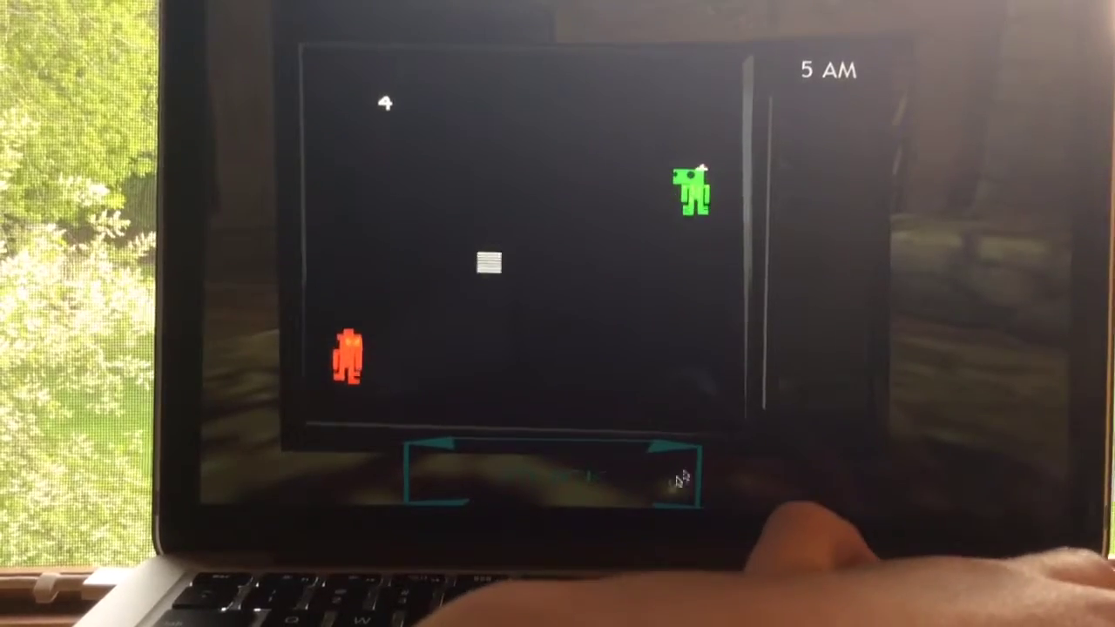
left_click(632, 472)
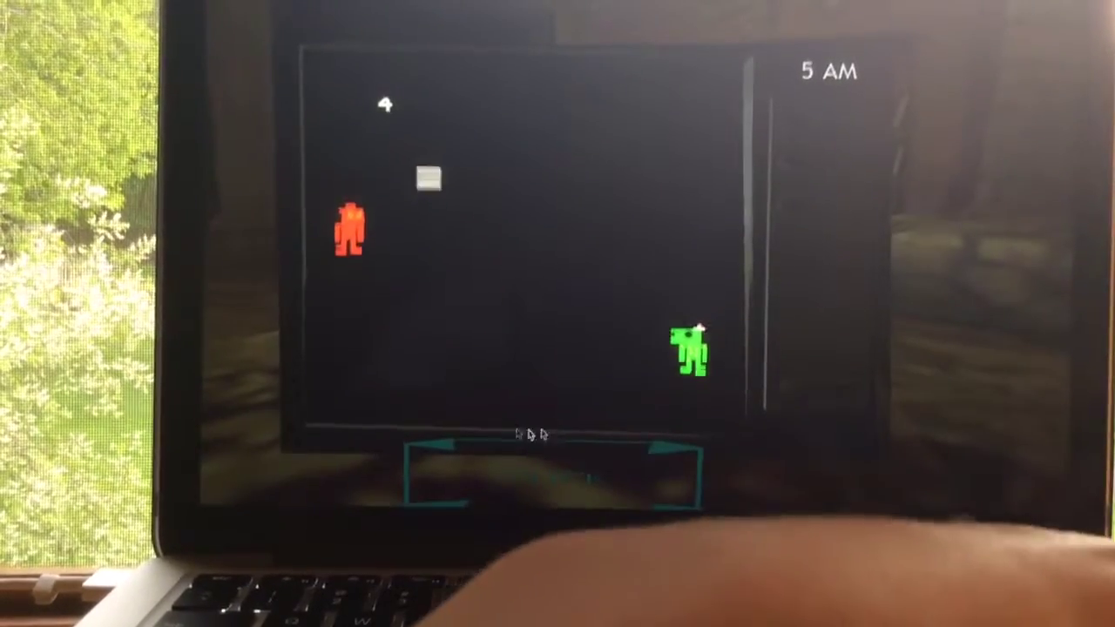
key("w")
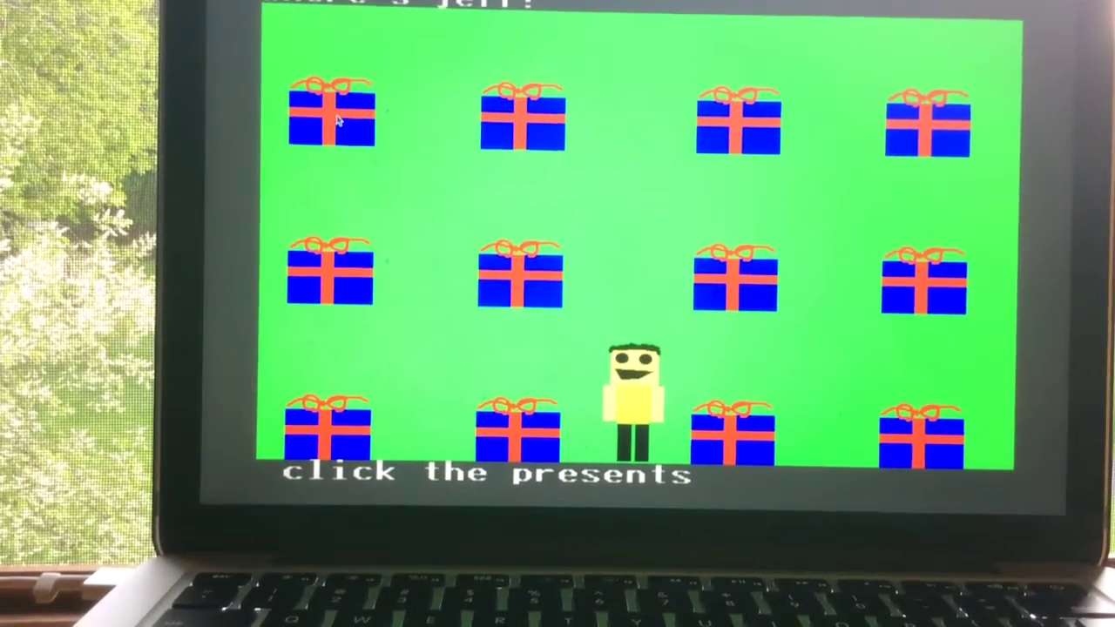
Open the first two presents in the top row of the minigame
left_click(336, 118)
left_click(522, 118)
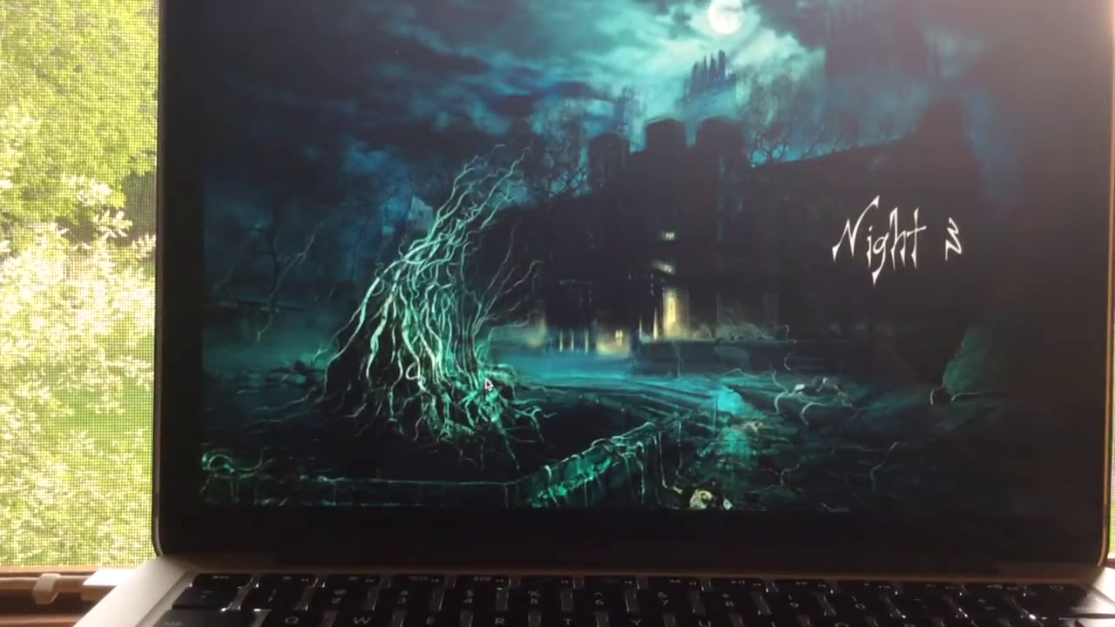